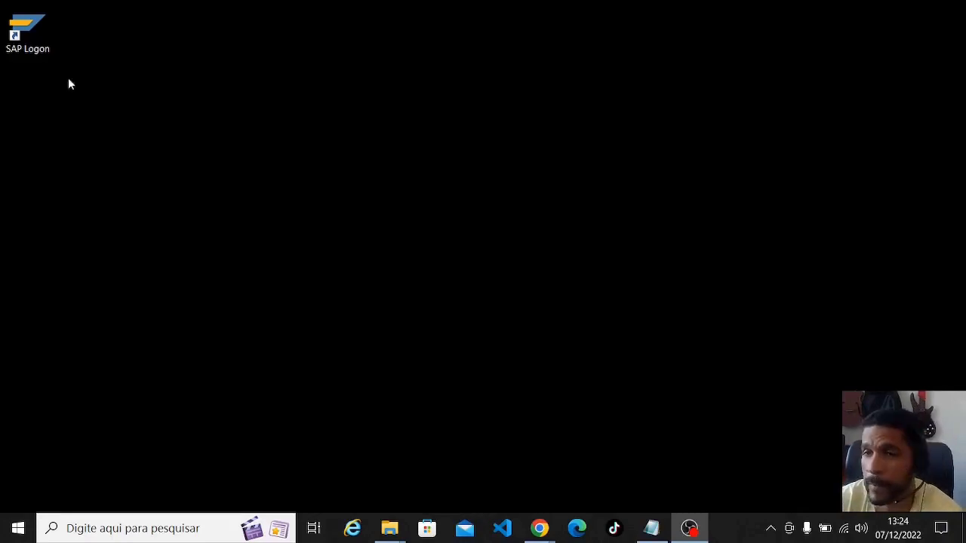
Step: Launch SAP Logon 770 and open its SAP GUI options (Opções...)
{"action": "double_click", "coordinate": [28, 33]}
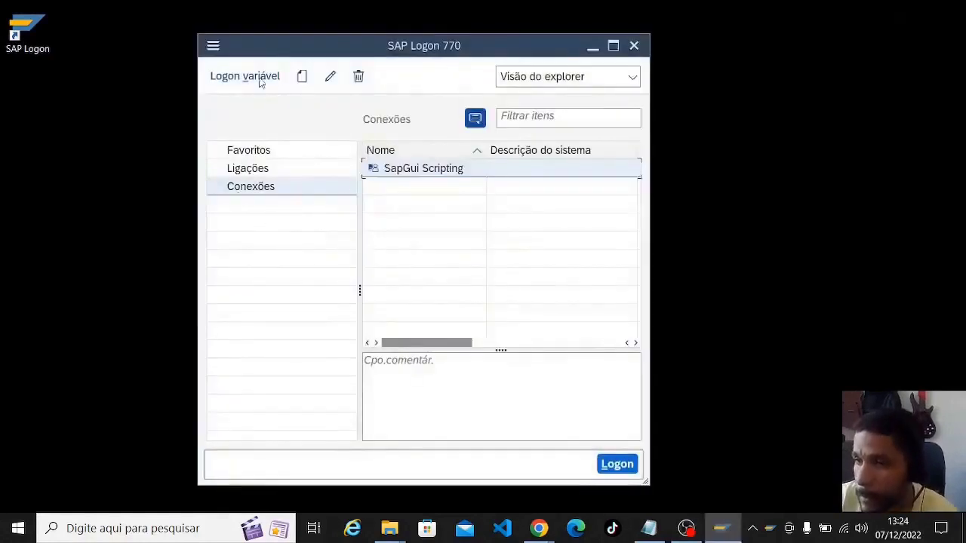
{"action": "left_click", "coordinate": [212, 46]}
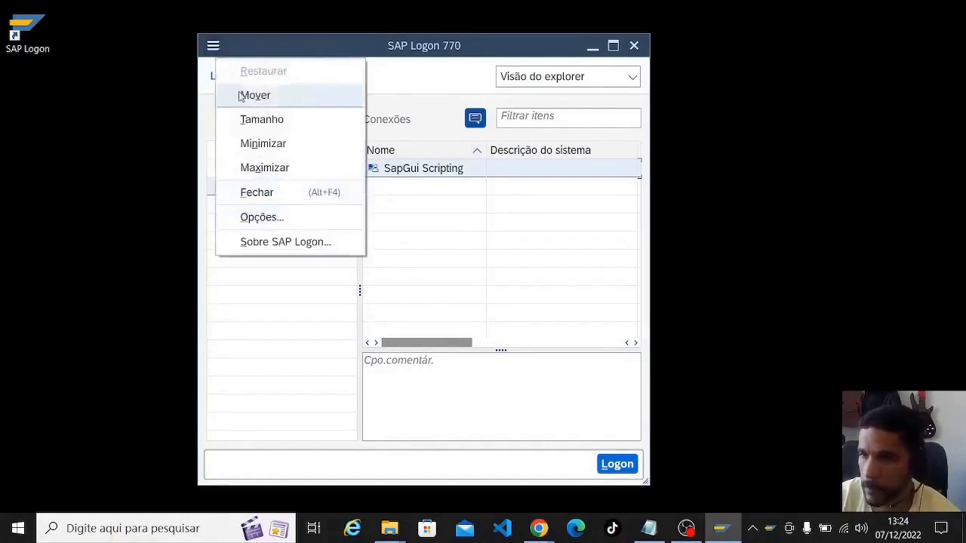
{"action": "left_click", "coordinate": [277, 224]}
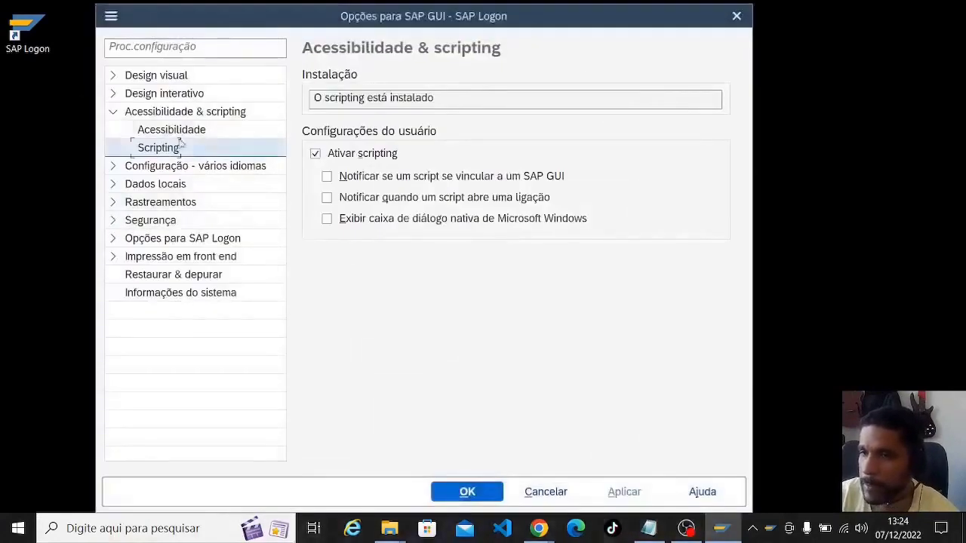
Step: Expand Design visual and show the theme settings, where Quartz Theme is current
{"action": "left_click", "coordinate": [113, 112]}
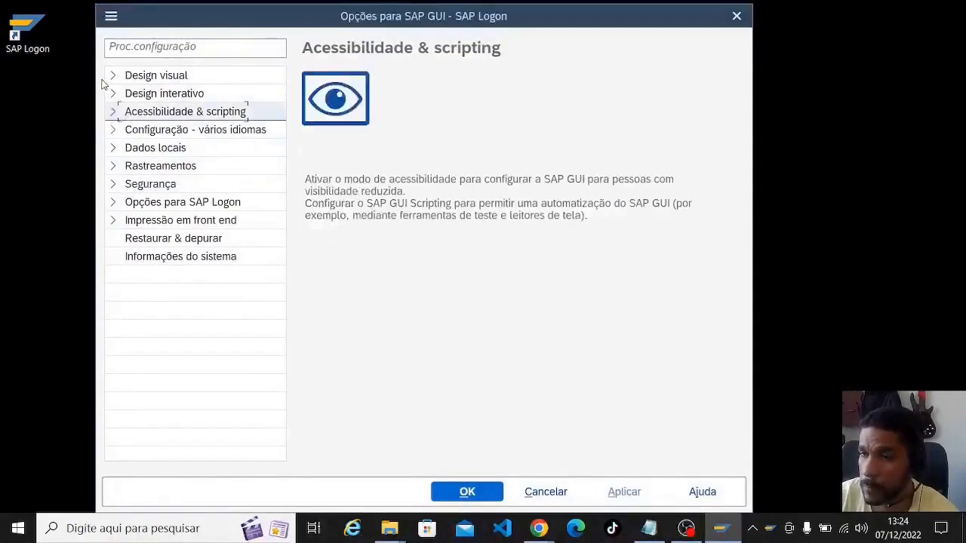
{"action": "left_click", "coordinate": [114, 76]}
{"action": "left_click", "coordinate": [115, 78]}
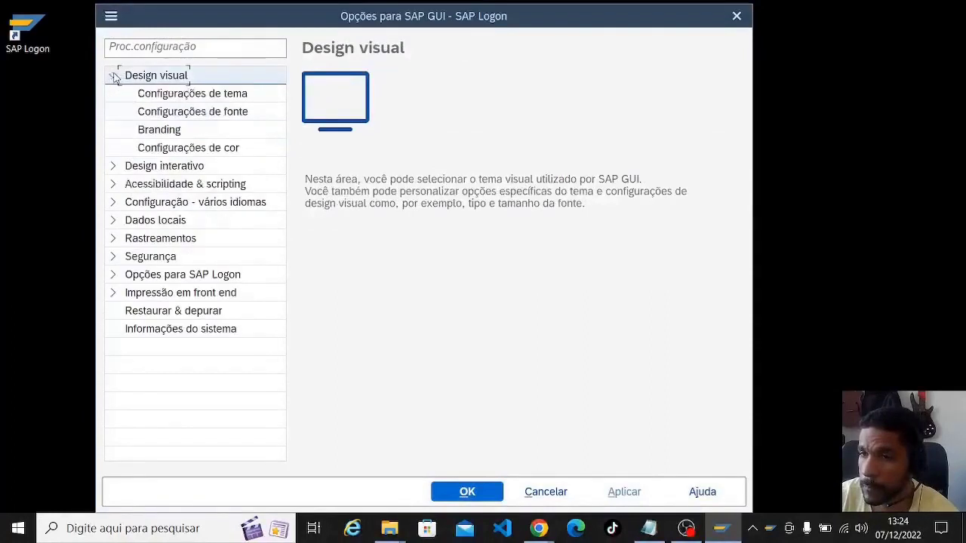
{"action": "left_click", "coordinate": [163, 93]}
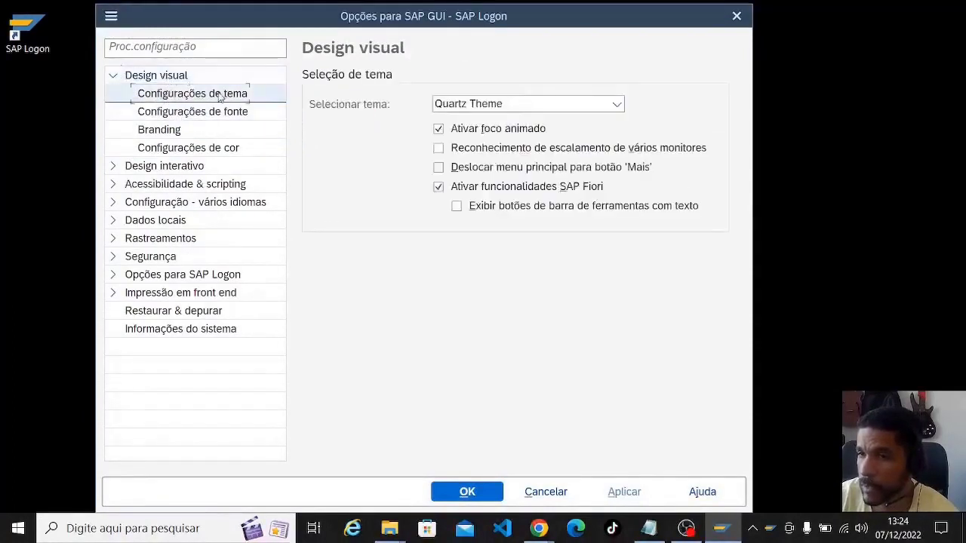
Step: Pick Belize Theme in Selecionar tema, apply and confirm with OK, then close SAP Logon
{"action": "left_click", "coordinate": [617, 108]}
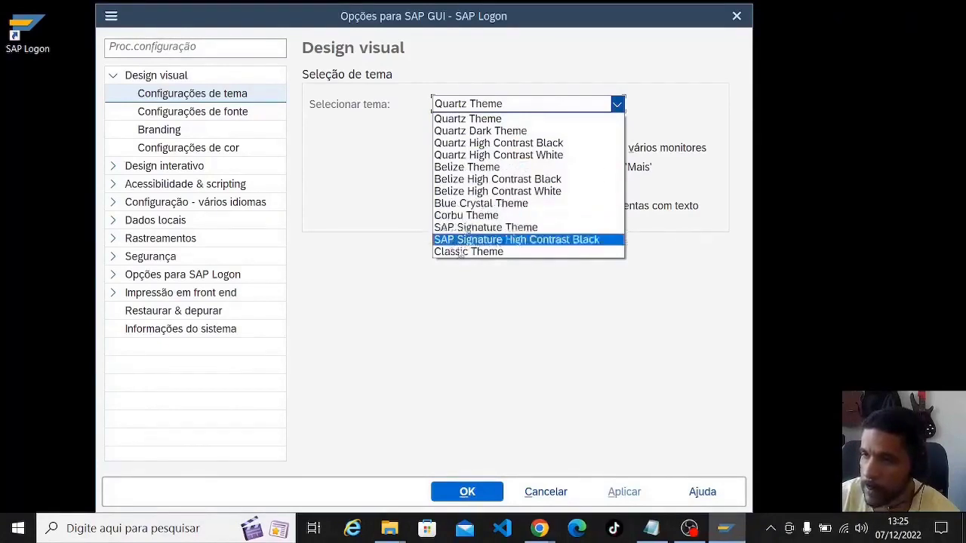
{"action": "left_click", "coordinate": [445, 303]}
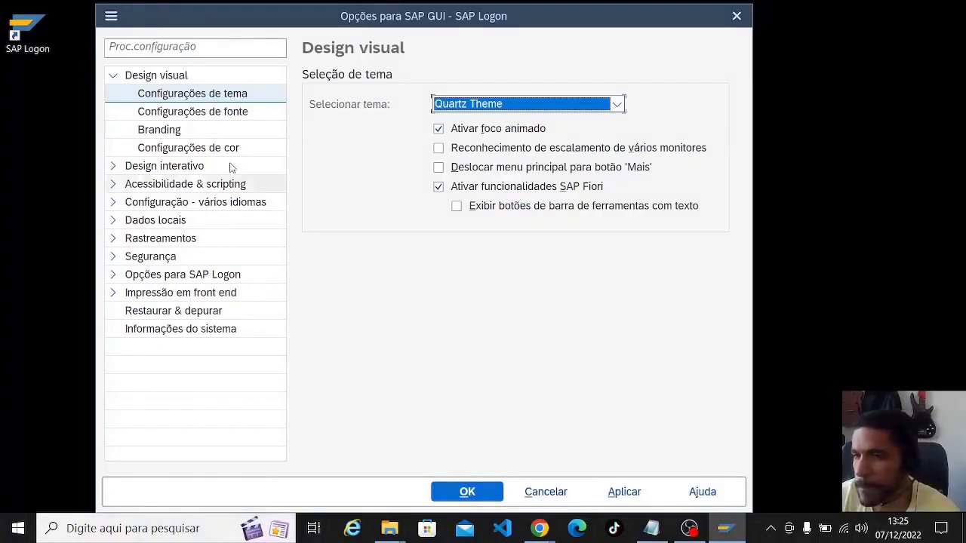
{"action": "left_click", "coordinate": [617, 104]}
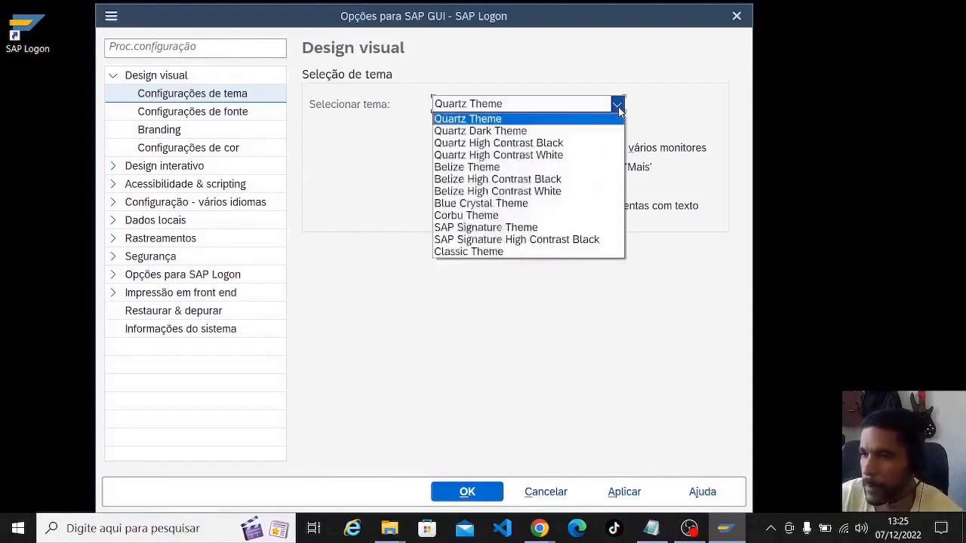
{"action": "left_click", "coordinate": [542, 169]}
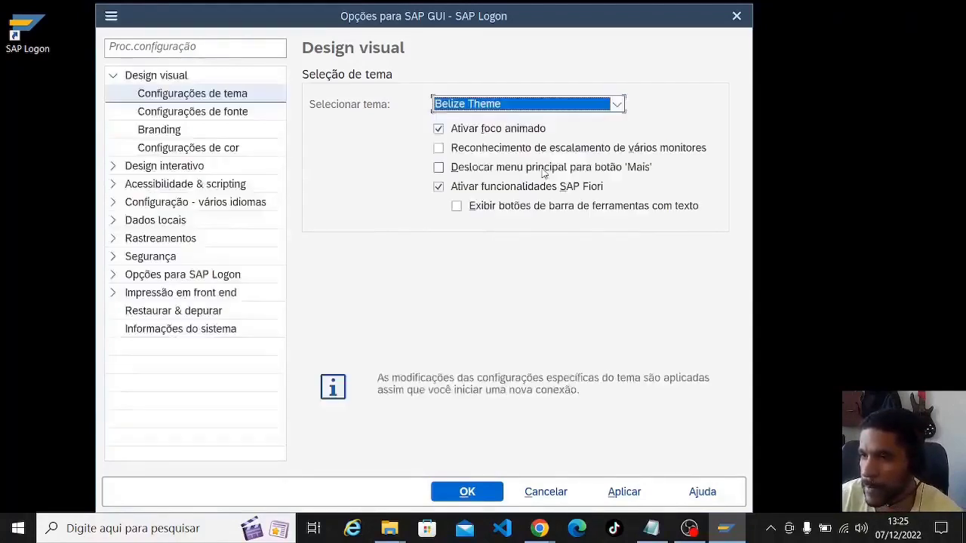
{"action": "left_click", "coordinate": [623, 492]}
{"action": "left_click", "coordinate": [463, 491]}
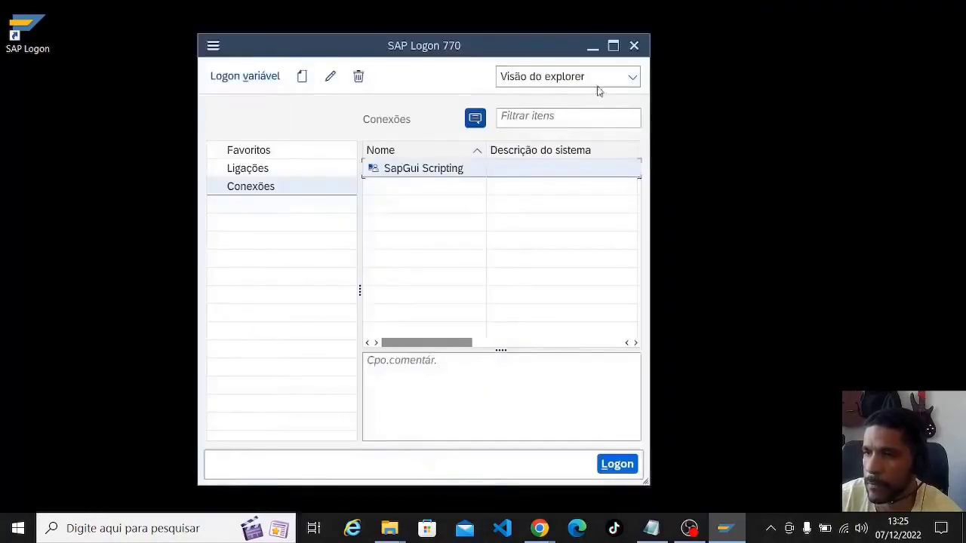
{"action": "left_click", "coordinate": [634, 46]}
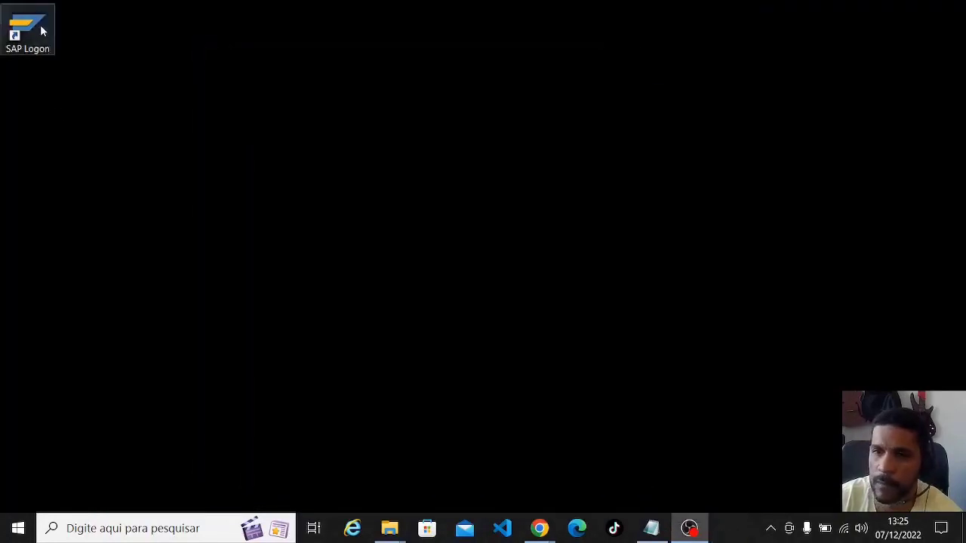
Step: Relaunch SAP Logon and open the SAP GUI options from the window menu
{"action": "double_click", "coordinate": [40, 26]}
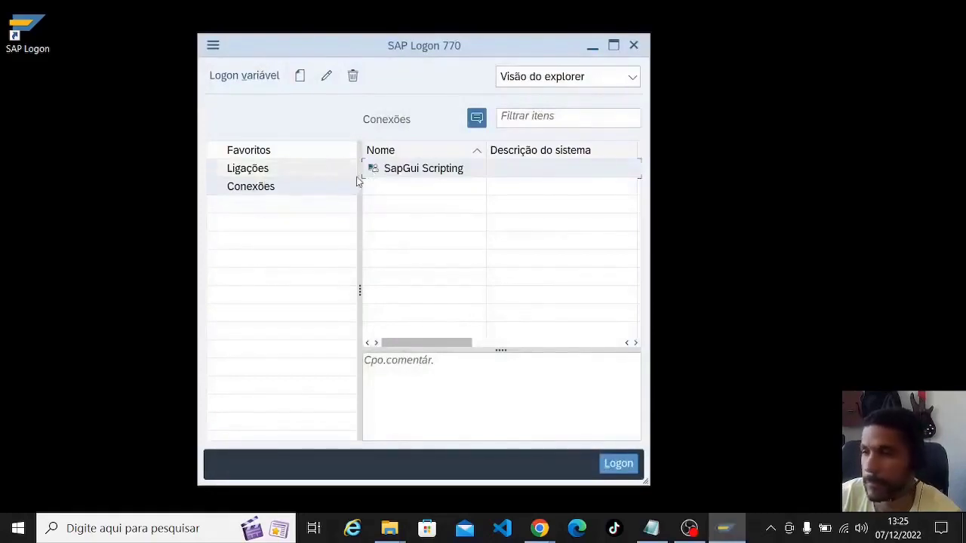
{"action": "left_click", "coordinate": [213, 45]}
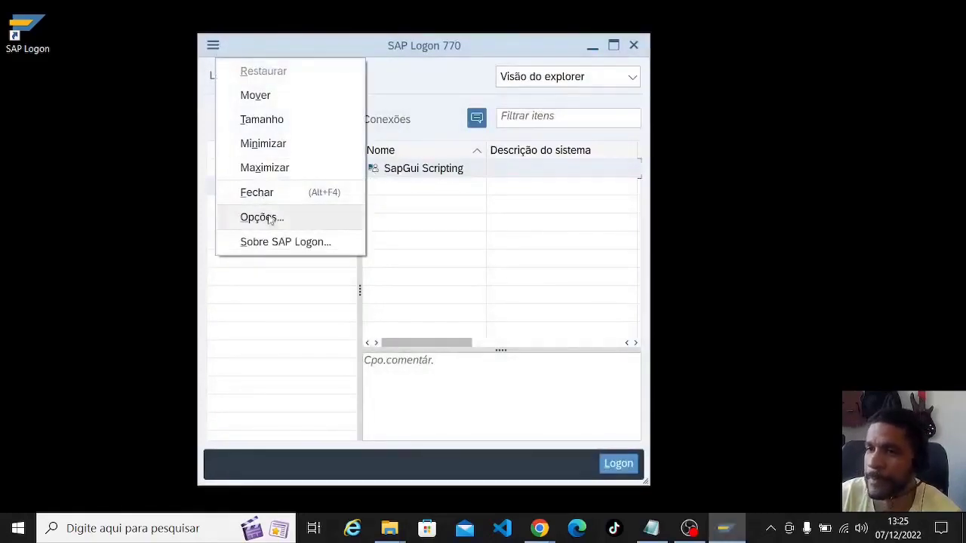
{"action": "left_click", "coordinate": [294, 219]}
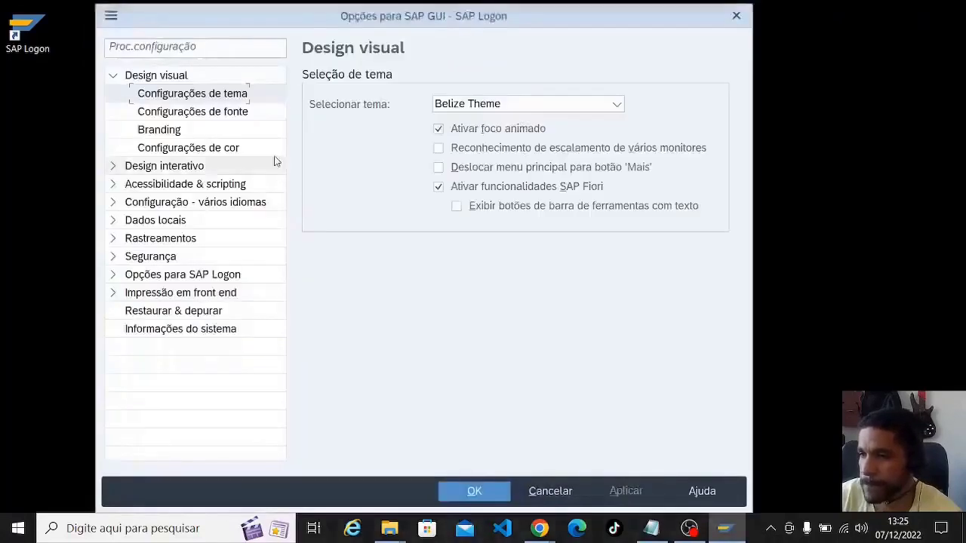
Step: Select Blue Crystal Theme, apply and confirm with OK, then close SAP Logon
{"action": "left_click", "coordinate": [618, 104]}
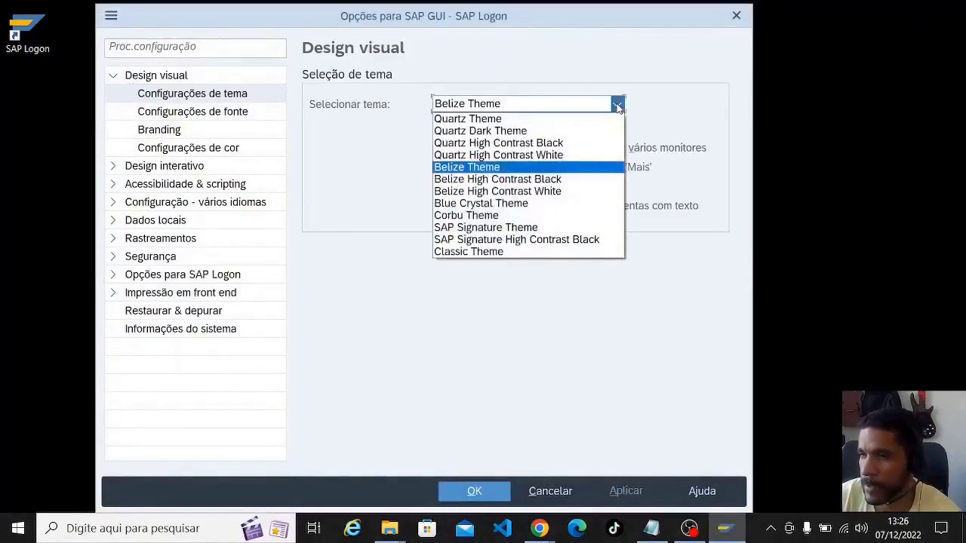
{"action": "left_click", "coordinate": [532, 205]}
{"action": "left_click", "coordinate": [626, 491]}
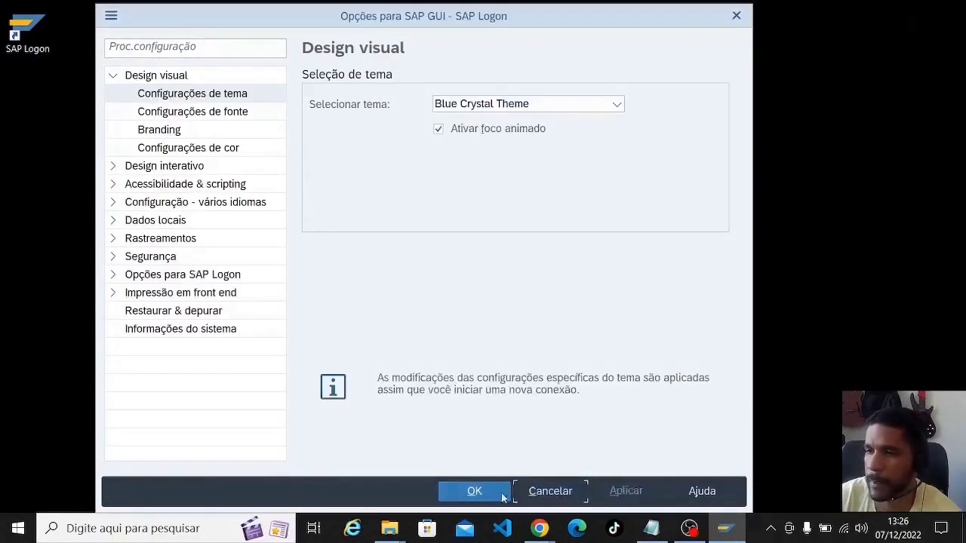
{"action": "left_click", "coordinate": [494, 492]}
{"action": "left_click", "coordinate": [633, 45]}
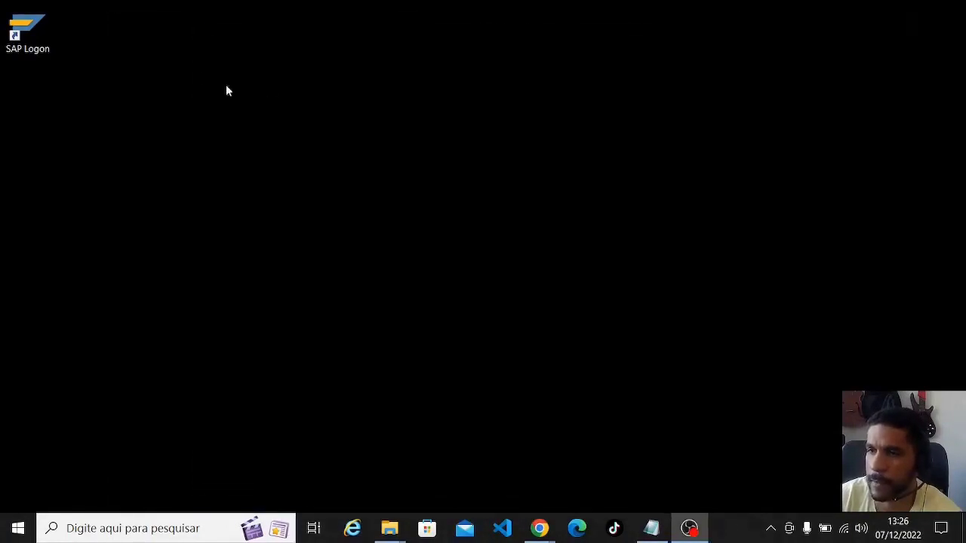
Step: Relaunch SAP Logon, set the theme to Corbu Theme, confirm, and close the window
{"action": "double_click", "coordinate": [38, 38]}
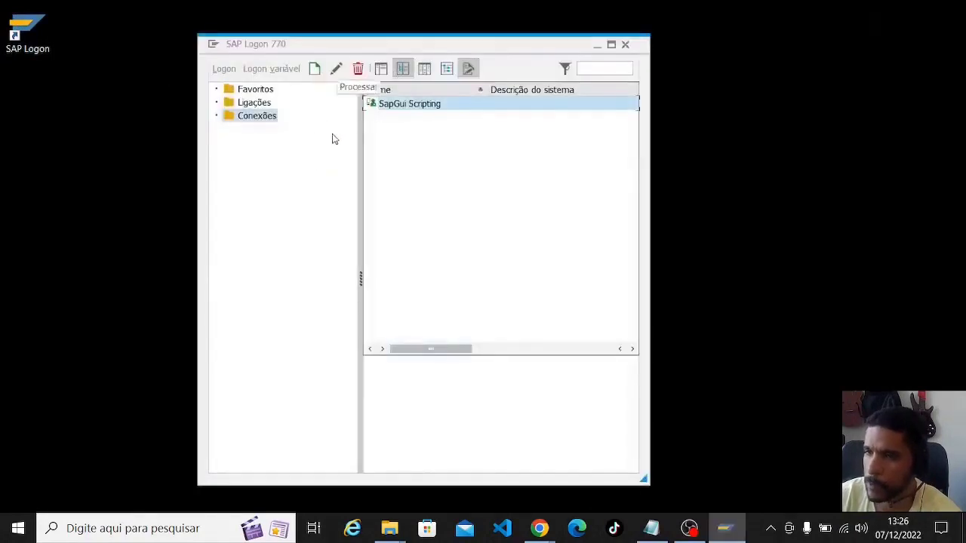
{"action": "left_click", "coordinate": [212, 46]}
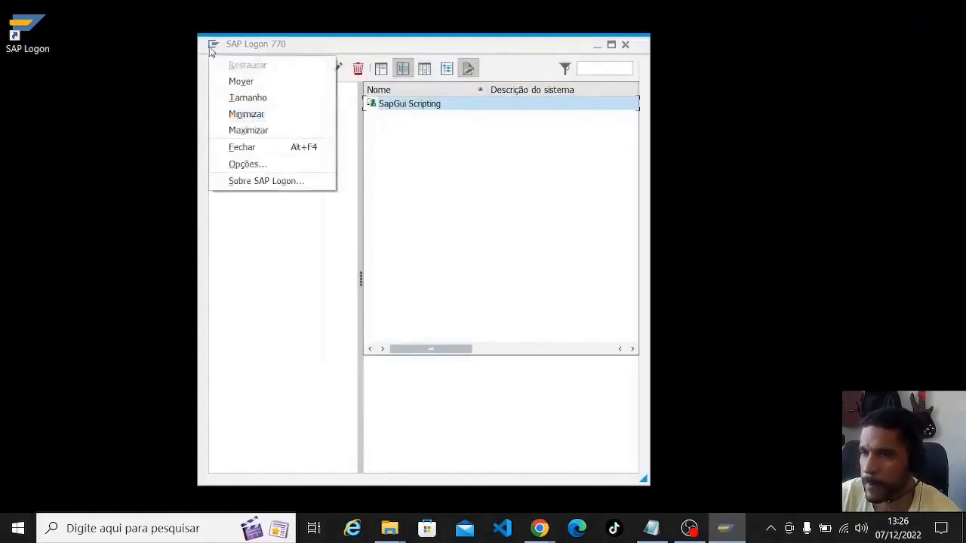
{"action": "left_click", "coordinate": [264, 163]}
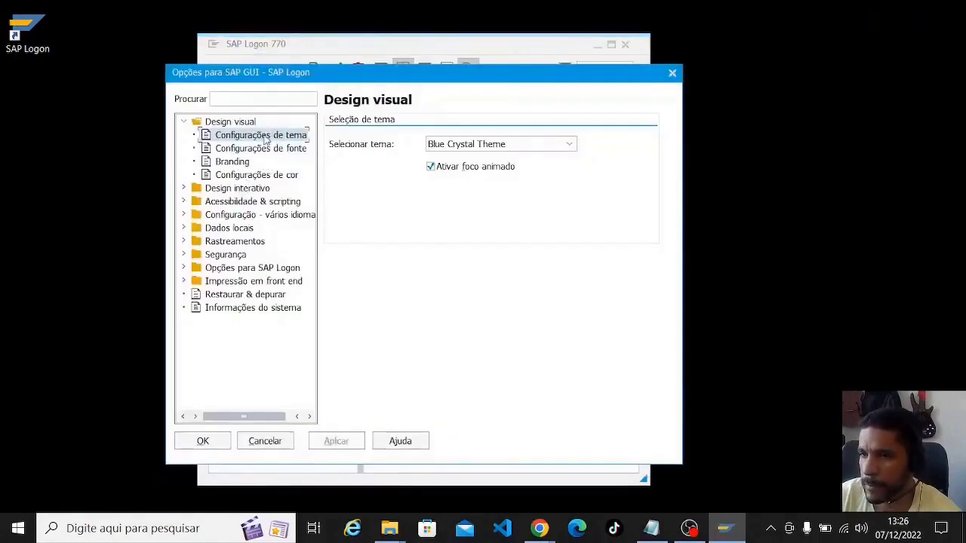
{"action": "left_click", "coordinate": [569, 145]}
{"action": "left_click", "coordinate": [496, 244]}
{"action": "left_click", "coordinate": [250, 439]}
{"action": "left_click", "coordinate": [625, 45]}
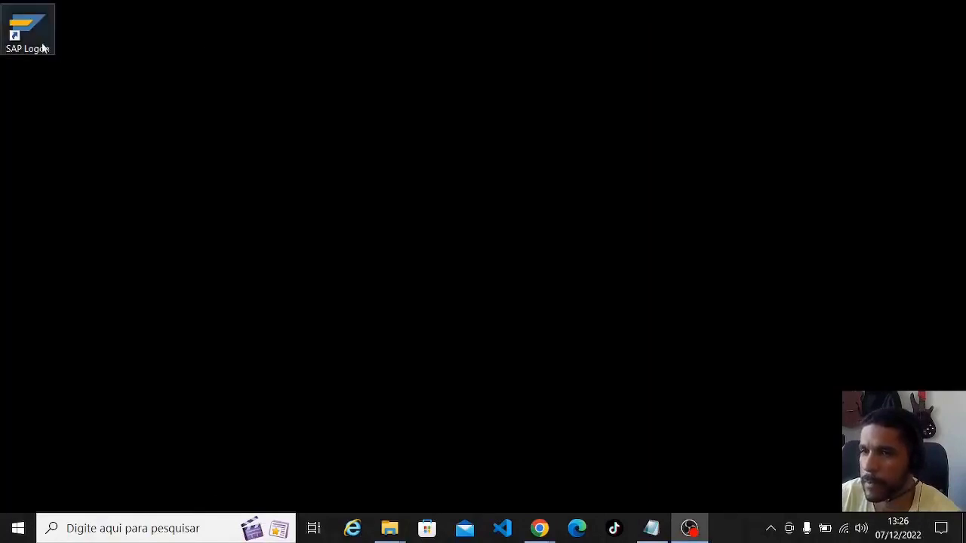
Step: Relaunch SAP Logon and set SAP Signature Theme in the options, applying and confirming with OK
{"action": "double_click", "coordinate": [37, 27]}
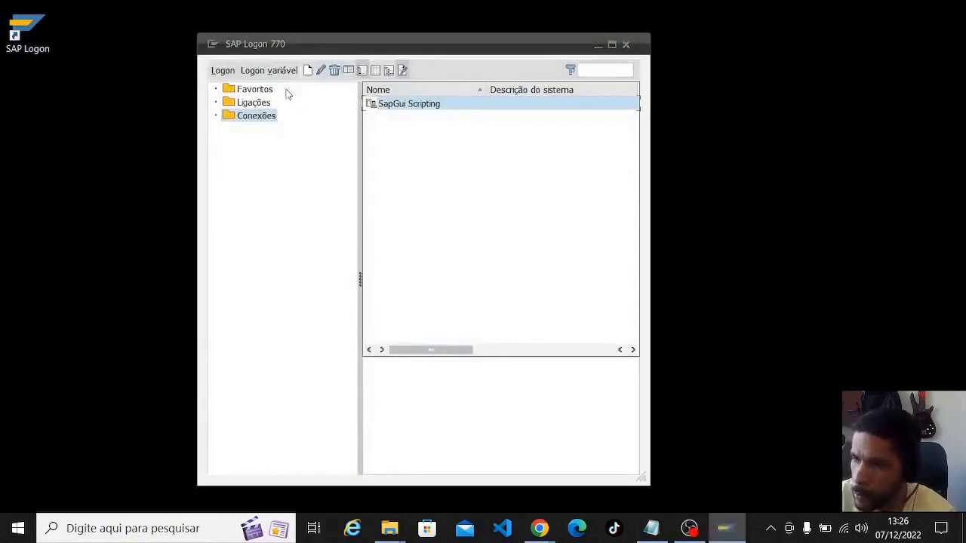
{"action": "left_click", "coordinate": [212, 44]}
{"action": "left_click", "coordinate": [253, 167]}
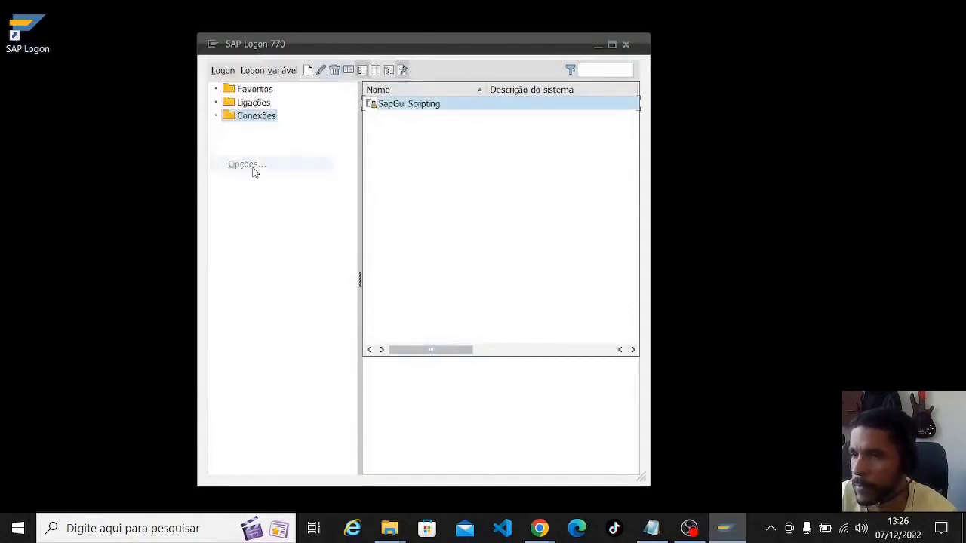
{"action": "left_click", "coordinate": [569, 144]}
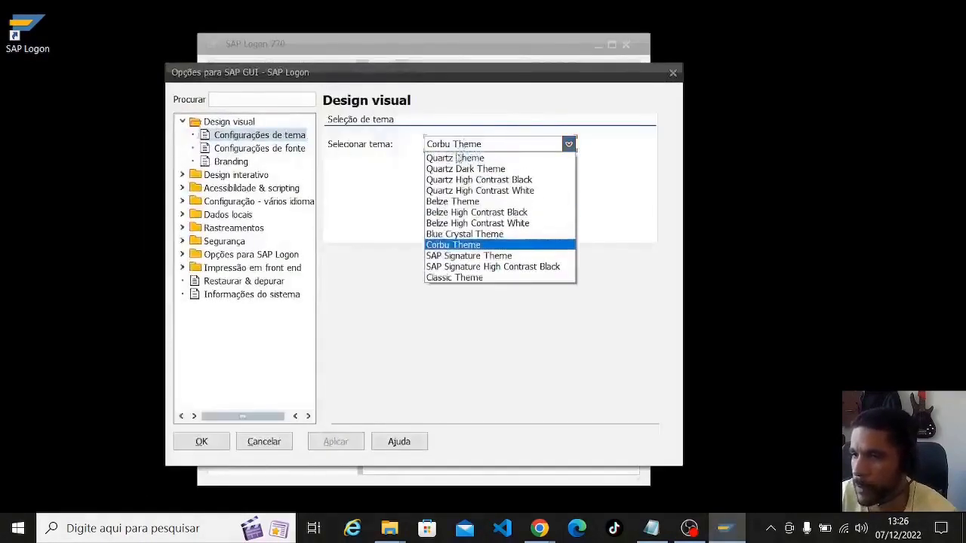
{"action": "left_click", "coordinate": [487, 256]}
{"action": "left_click", "coordinate": [316, 441]}
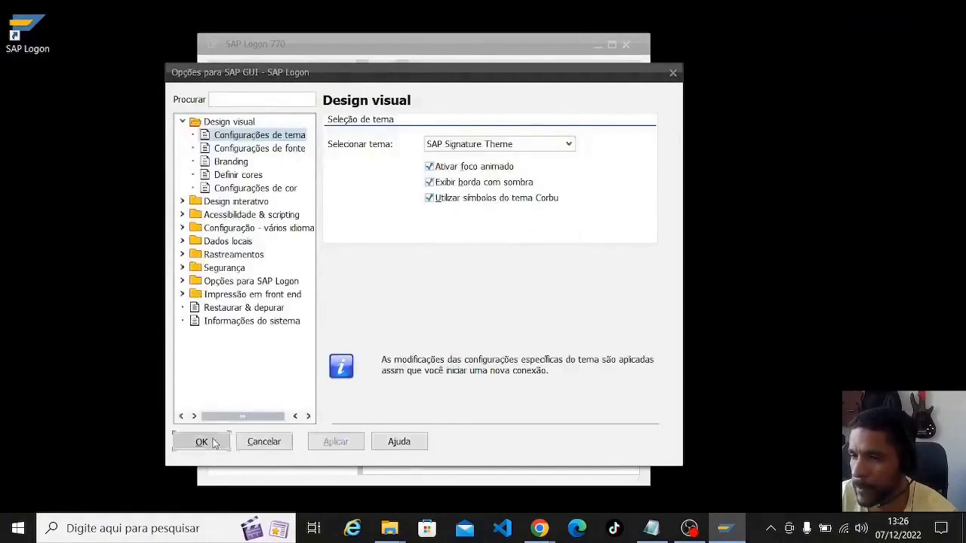
{"action": "left_click", "coordinate": [204, 442]}
Step: Close and relaunch SAP Logon, then open the SAP GUI options
{"action": "left_click", "coordinate": [626, 44]}
{"action": "double_click", "coordinate": [27, 30]}
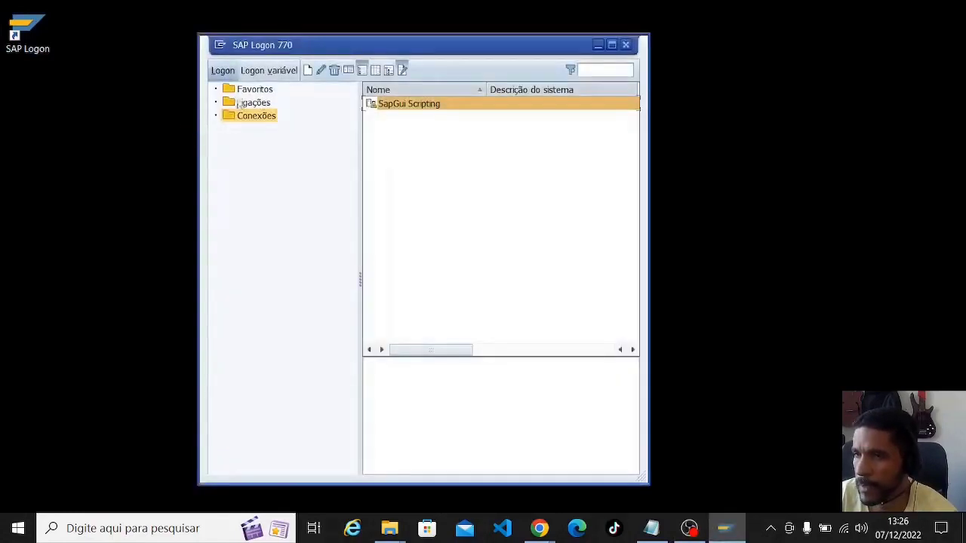
{"action": "left_click", "coordinate": [219, 46]}
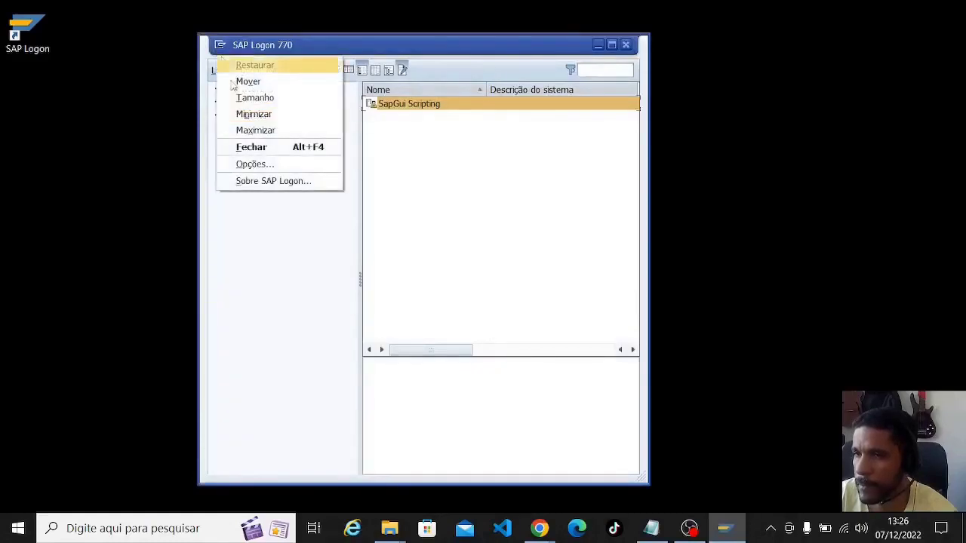
{"action": "left_click", "coordinate": [275, 164]}
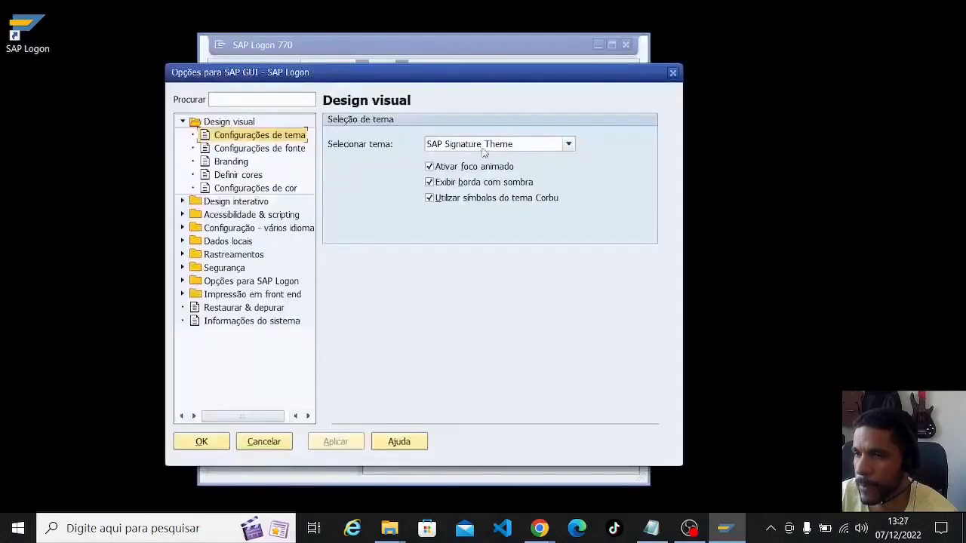
Step: Select Classic Theme, apply and confirm with OK, then close SAP Logon
{"action": "left_click", "coordinate": [475, 144]}
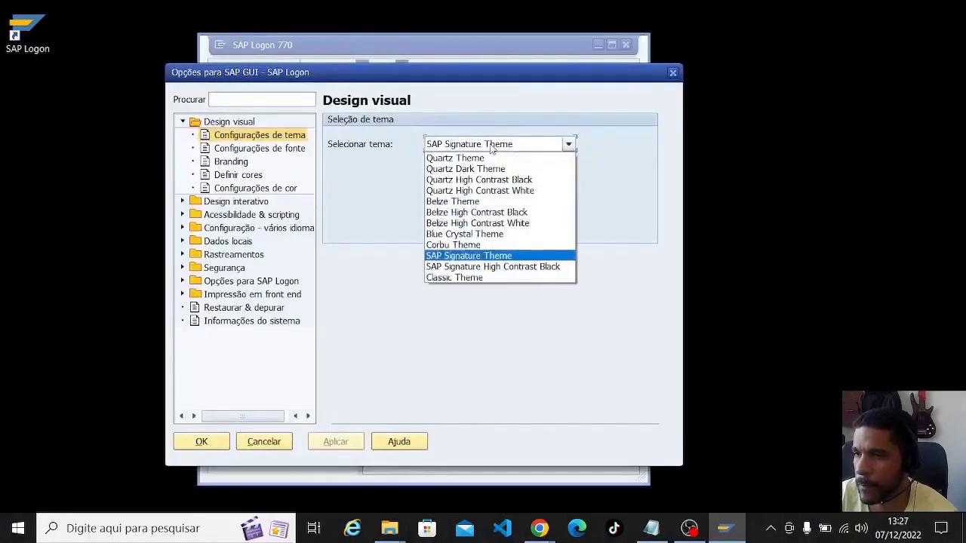
{"action": "left_click", "coordinate": [505, 279]}
{"action": "left_click", "coordinate": [330, 443]}
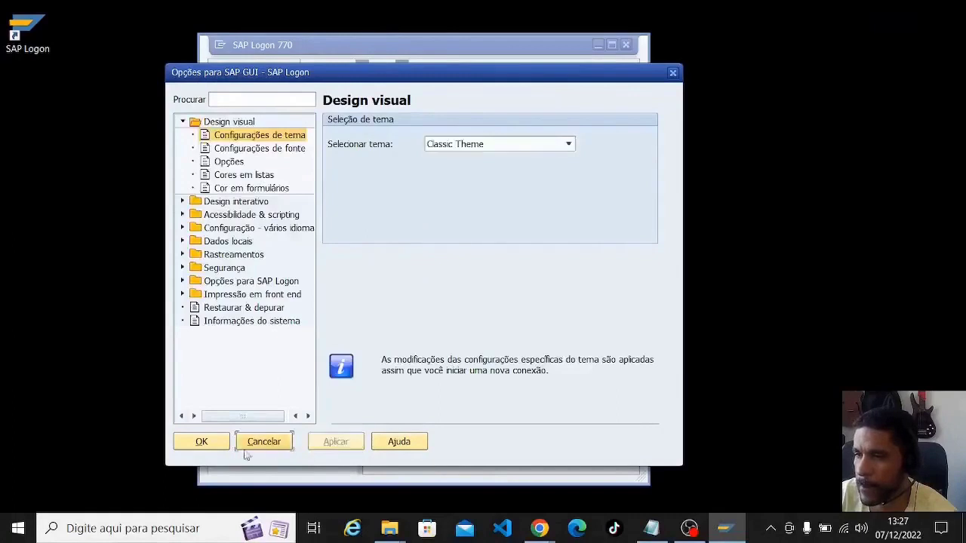
{"action": "left_click", "coordinate": [200, 444]}
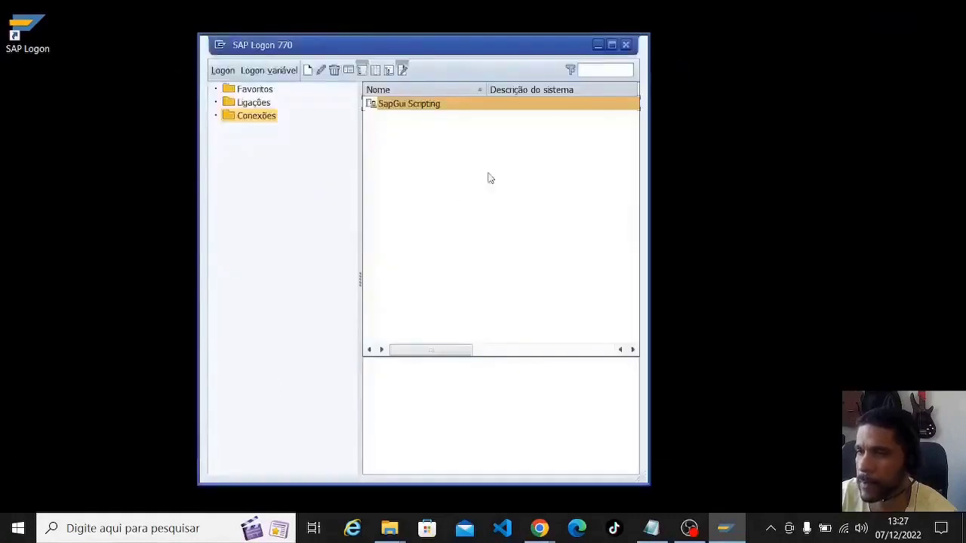
{"action": "left_click", "coordinate": [624, 46]}
Step: Relaunch SAP Logon in the Classic look, clear the SapGui Scripting selection, and open the options
{"action": "double_click", "coordinate": [45, 28]}
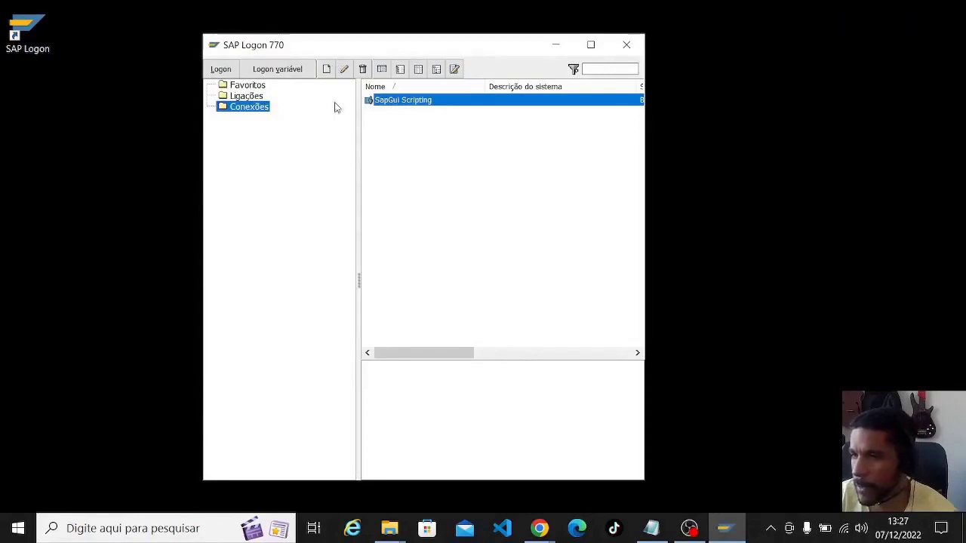
{"action": "left_click", "coordinate": [446, 135]}
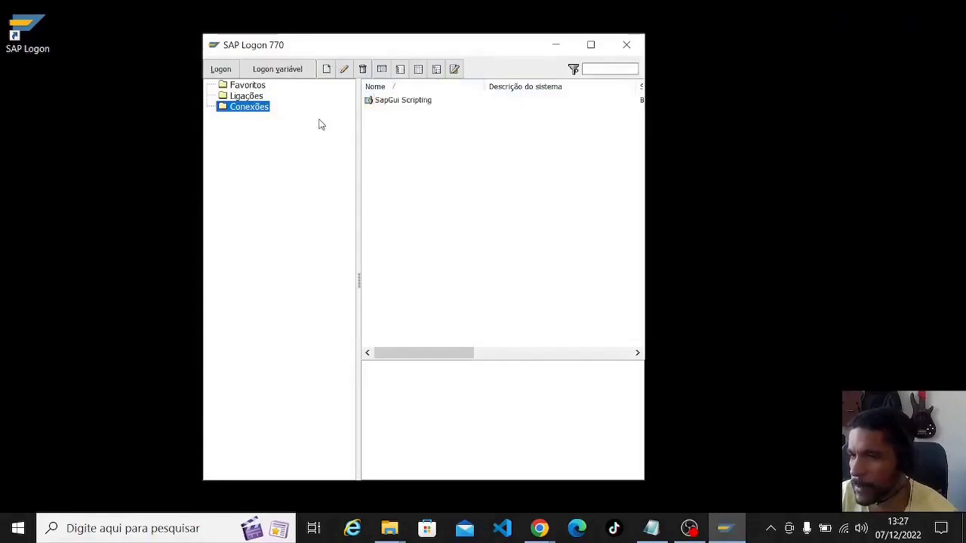
{"action": "left_click", "coordinate": [214, 46]}
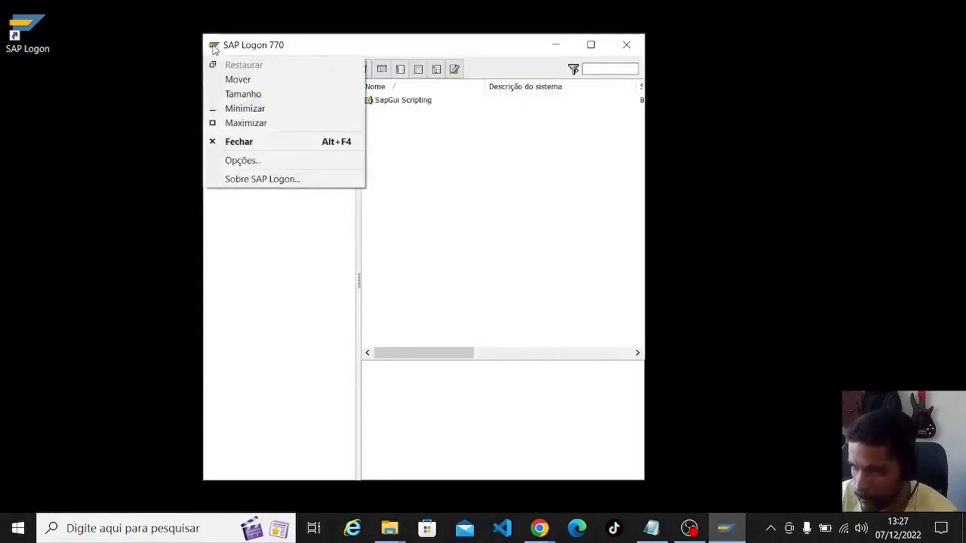
{"action": "left_click", "coordinate": [255, 159]}
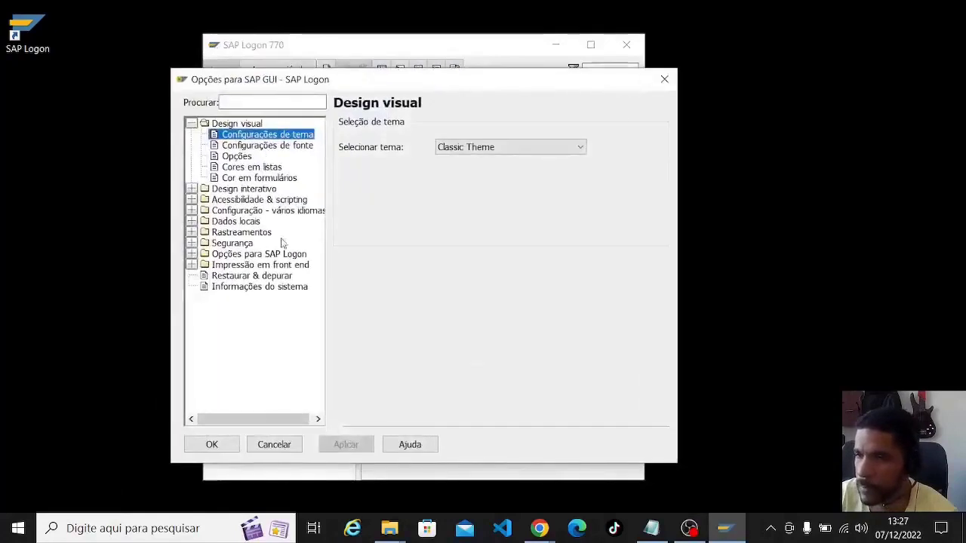
Step: Choose Quartz Theme, confirm with OK, and close SAP Logon
{"action": "left_click", "coordinate": [480, 150]}
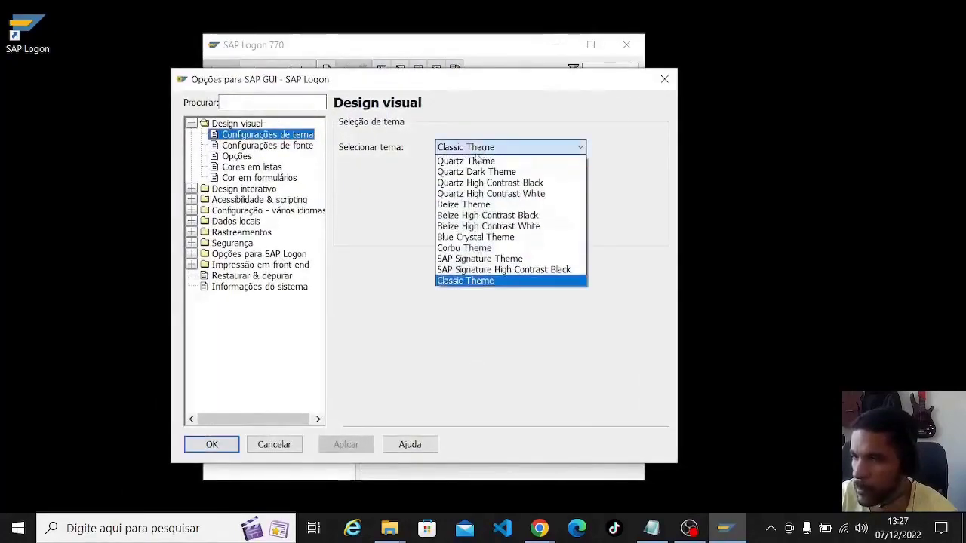
{"action": "left_click", "coordinate": [462, 157]}
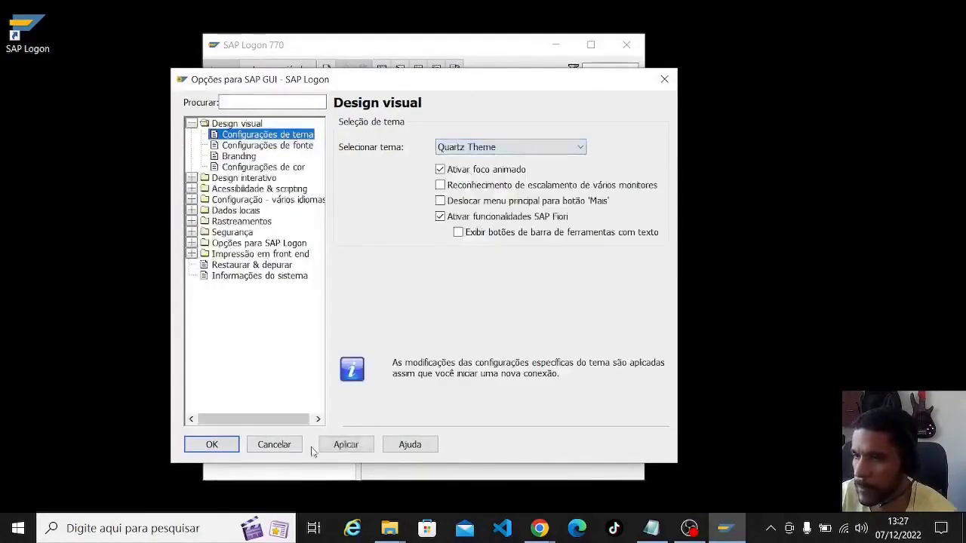
{"action": "left_click", "coordinate": [211, 445]}
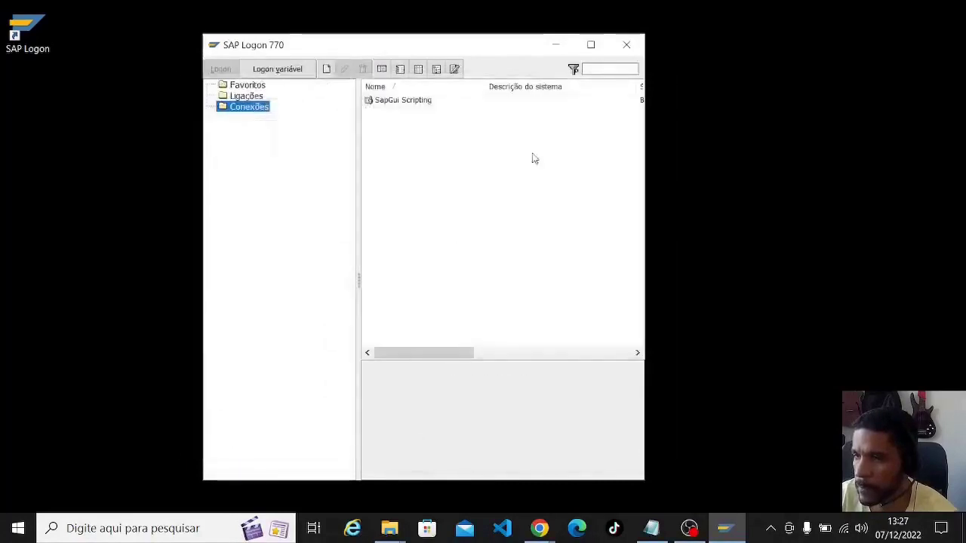
{"action": "left_click", "coordinate": [626, 45]}
Step: Relaunch SAP Logon in the Quartz look and open the SAP GUI options
{"action": "double_click", "coordinate": [36, 28]}
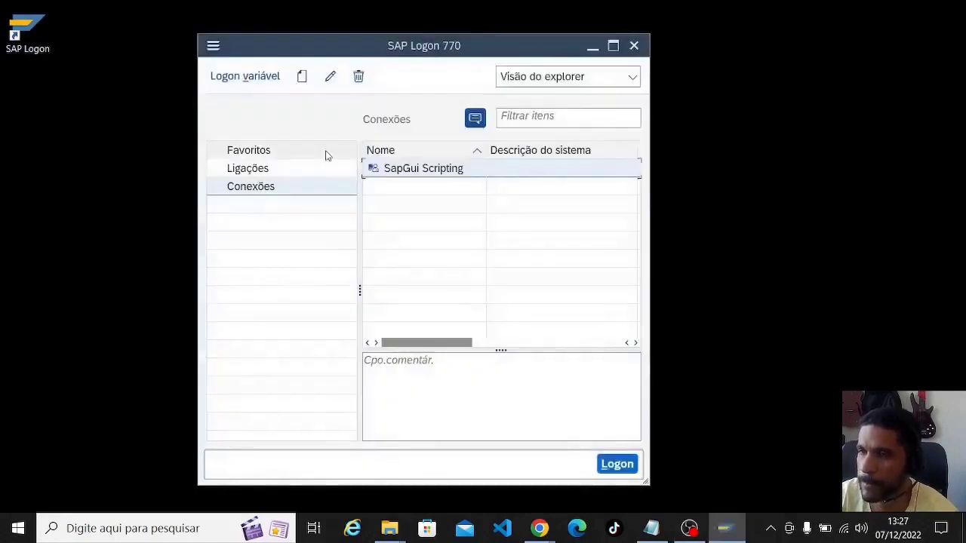
{"action": "left_click", "coordinate": [213, 47]}
{"action": "left_click", "coordinate": [257, 218]}
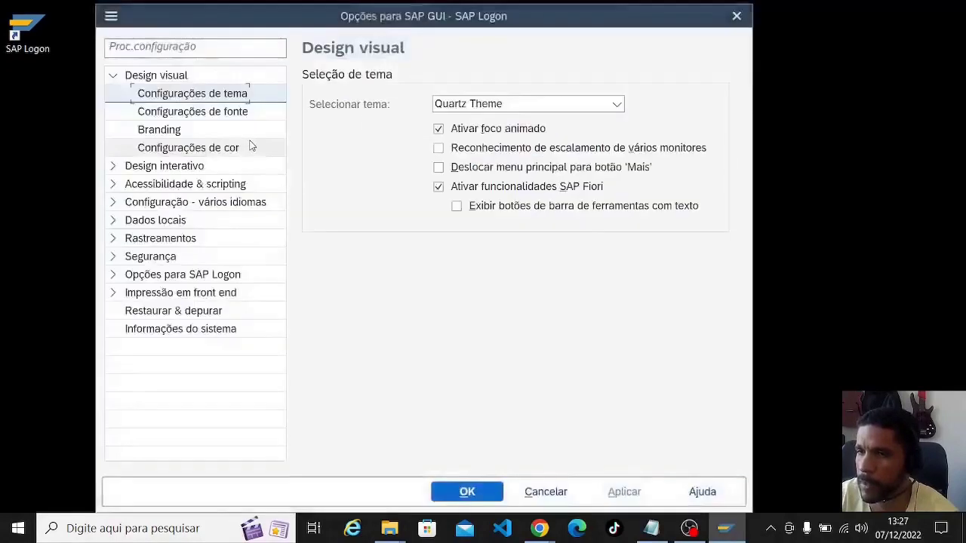
Step: Select SAP Signature Theme, apply and confirm with OK, then close and reopen SAP Logon
{"action": "left_click", "coordinate": [528, 104]}
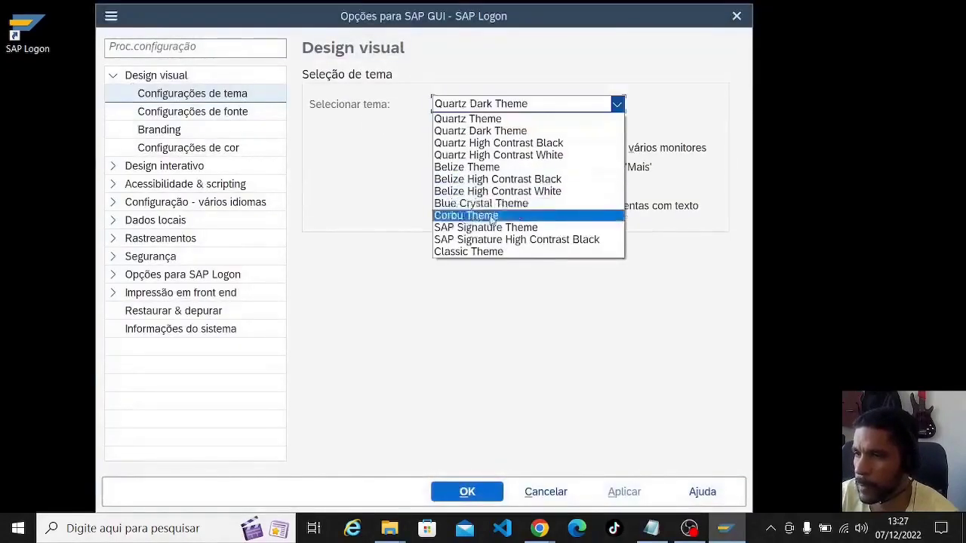
{"action": "left_click", "coordinate": [555, 229]}
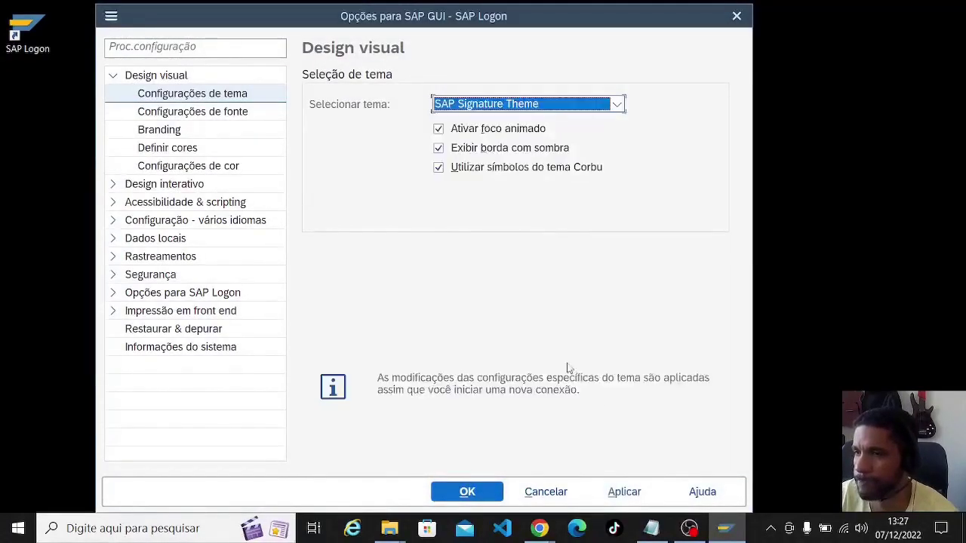
{"action": "left_click", "coordinate": [615, 491]}
{"action": "left_click", "coordinate": [467, 494]}
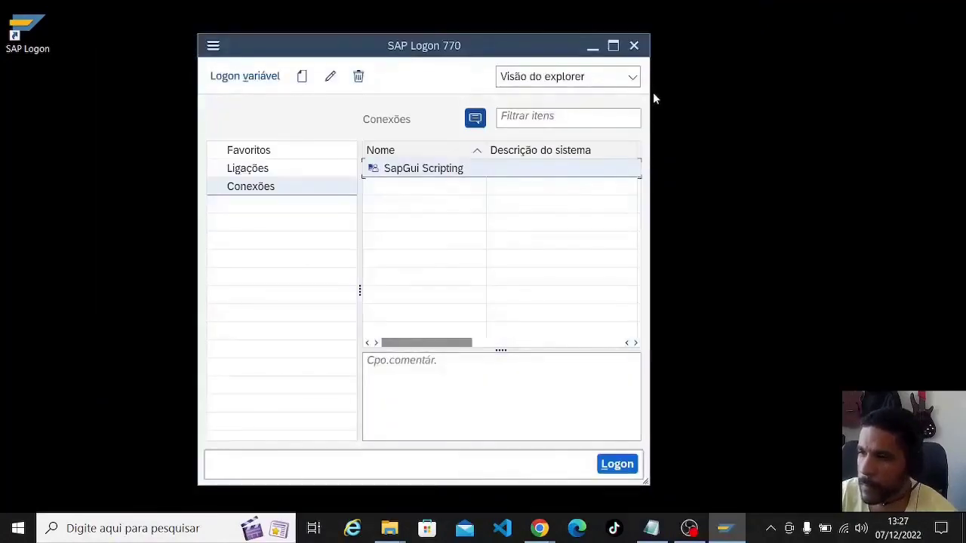
{"action": "left_click", "coordinate": [636, 43]}
{"action": "double_click", "coordinate": [34, 42]}
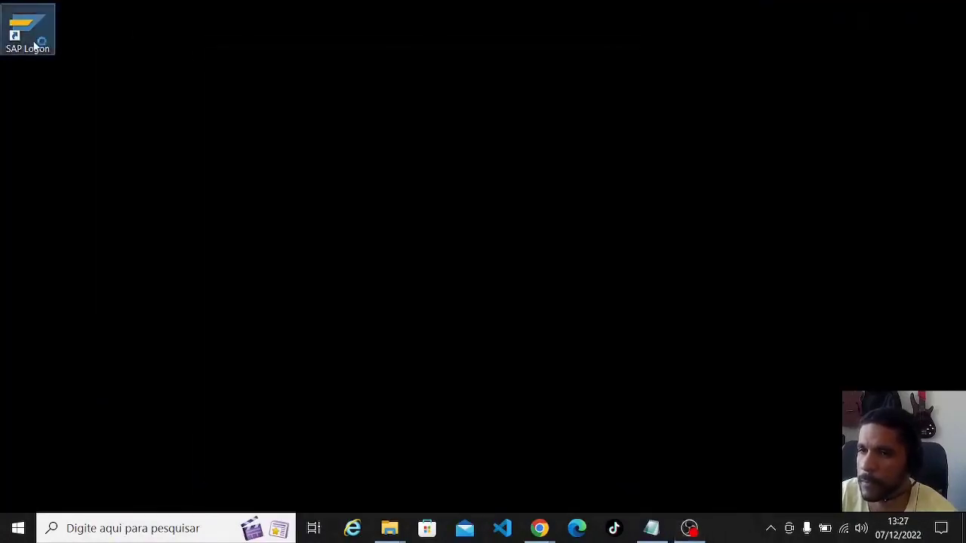